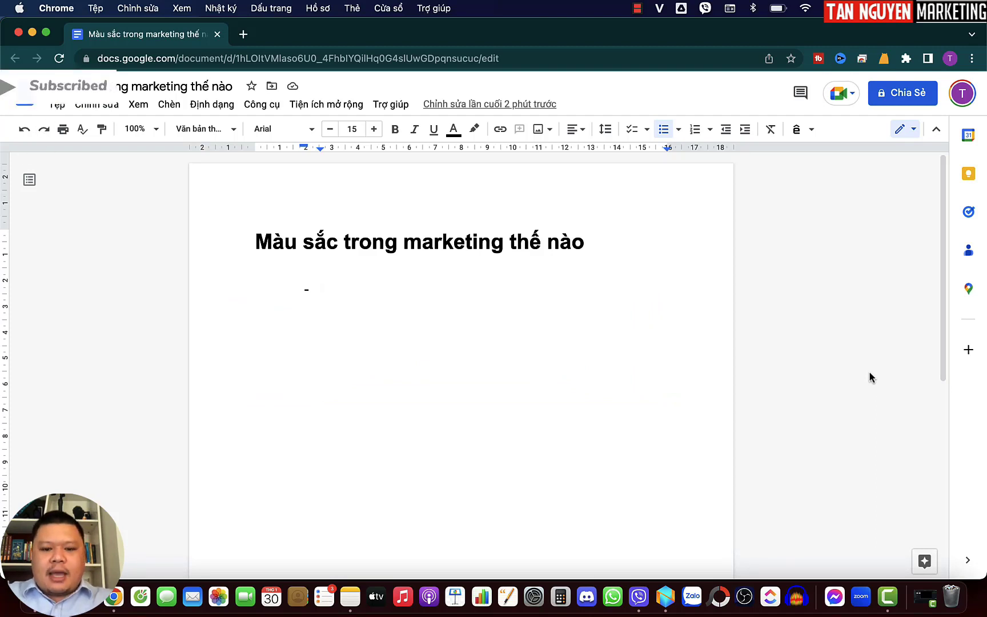
Step: Enter 'màu đen, trắng' as the first item of the dashed list
text(màu đen)
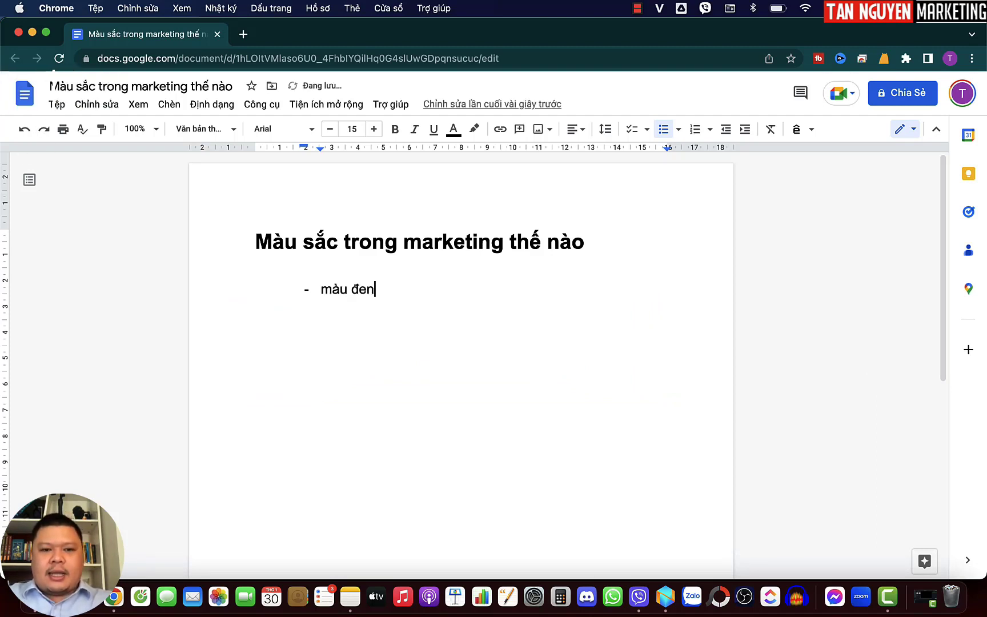
text(, trắng)
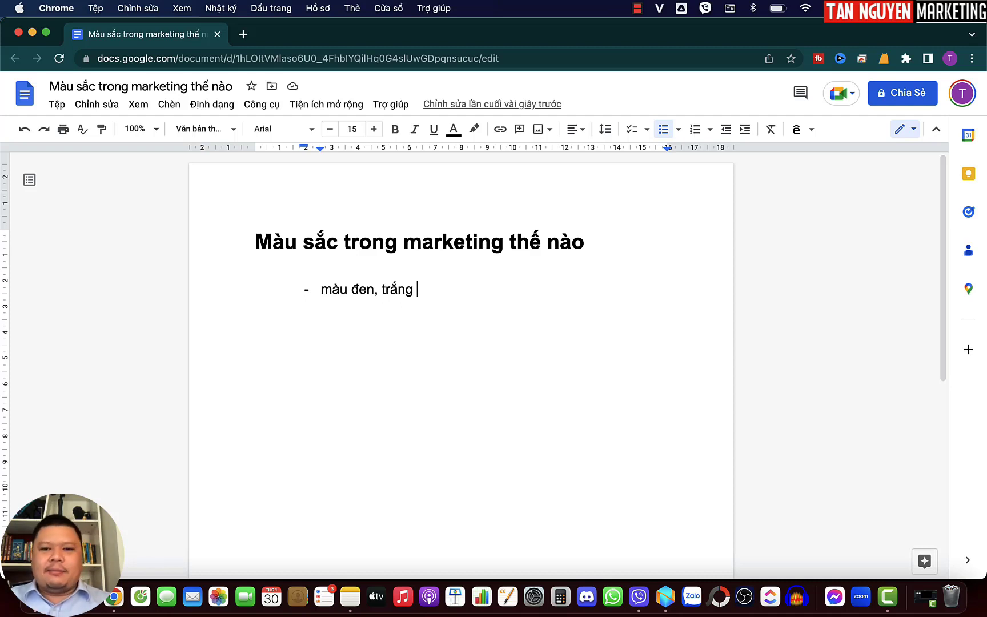
Step: Add 'màu tím' and then 'màu cam' as new dashed items below 'màu đen, trắng'
key(Return)
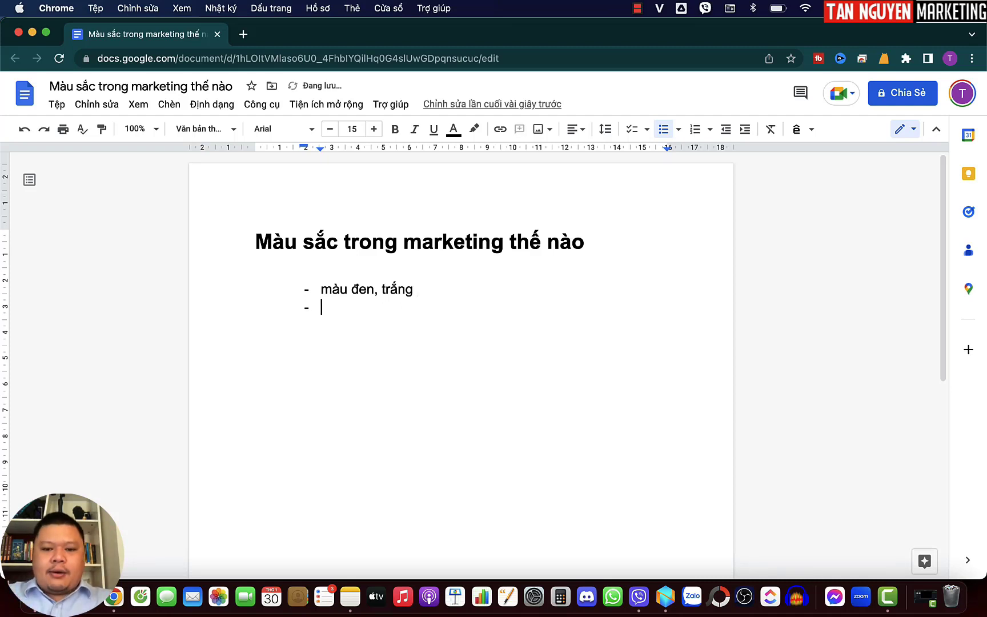
text(màu tím)
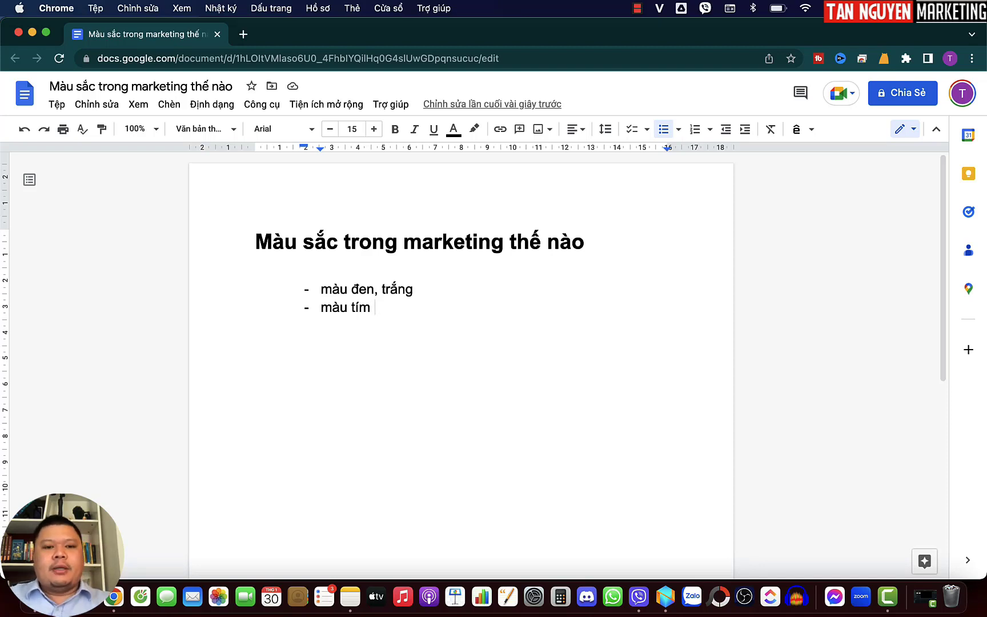
key(Return)
text(màu cam)
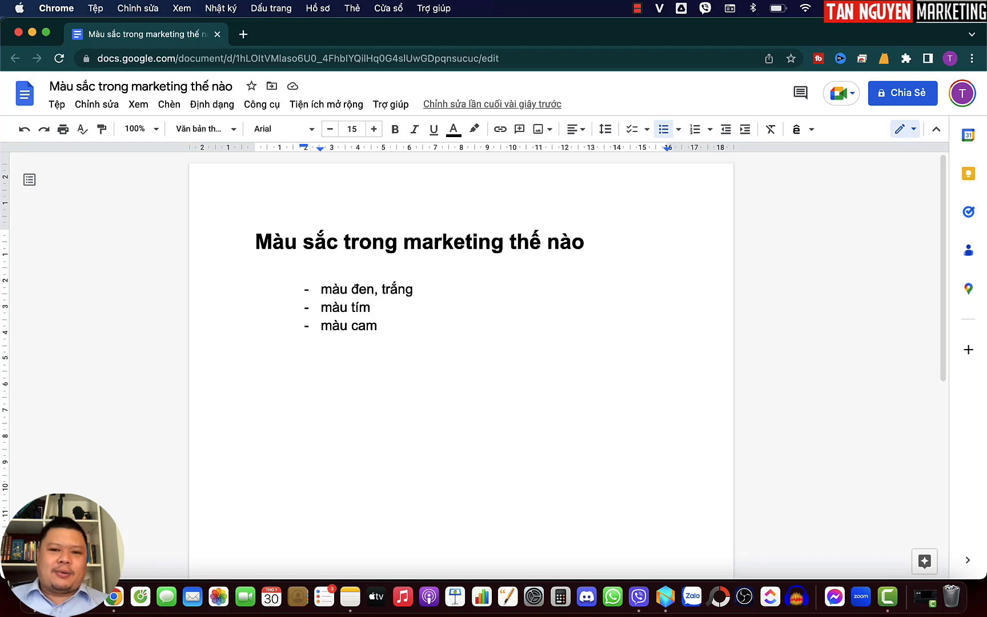
Step: Add 'màu vàng' below 'màu cam', fixing the typo, with an empty item after it
key(Return)
text(màu)
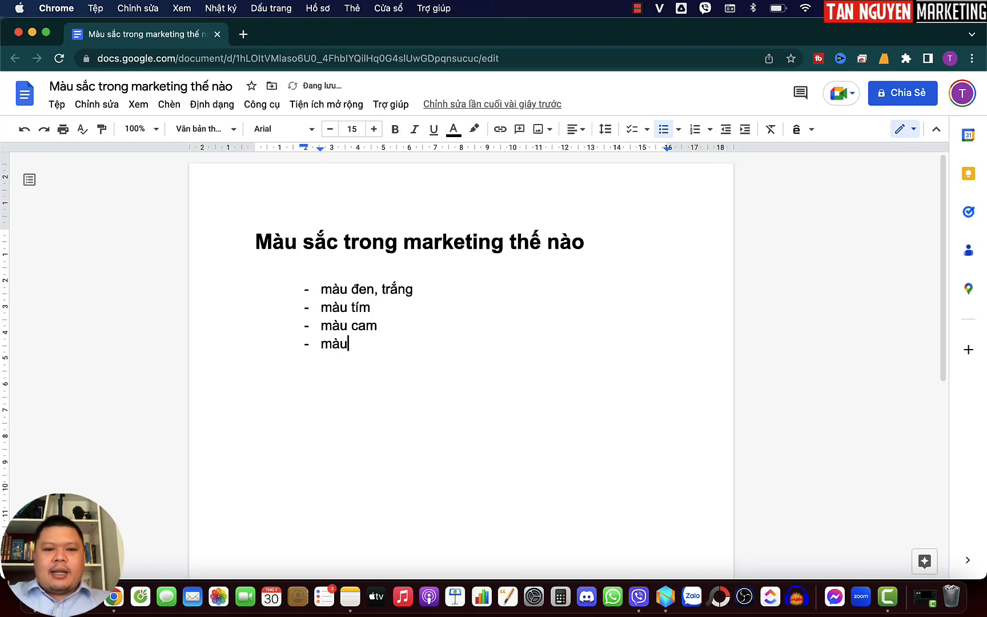
text( cang)
key(BackSpace)
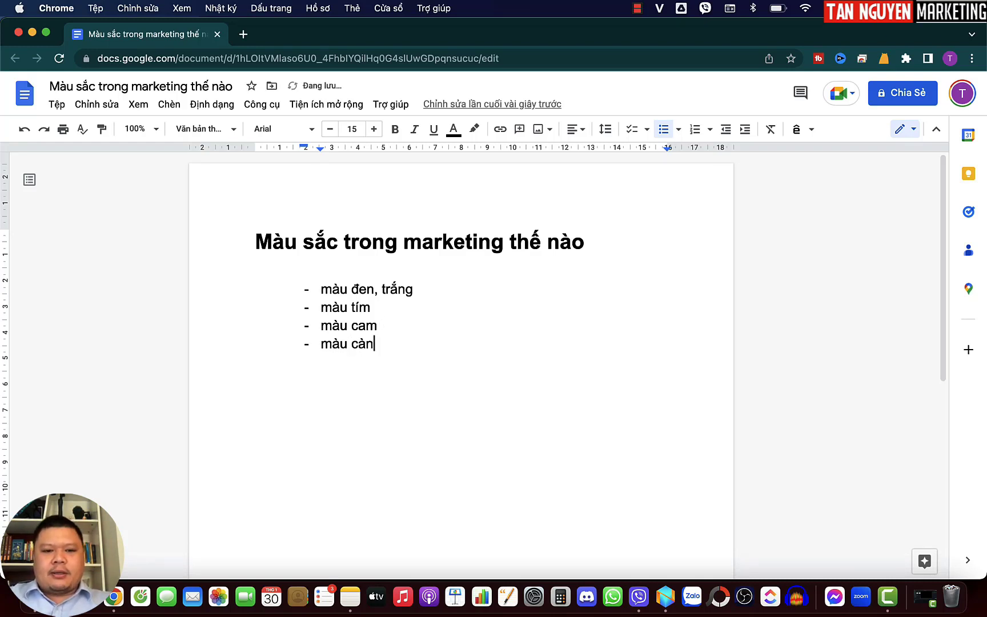
key(BackSpace)
key(BackSpace)
key(BackSpace)
text(vàng)
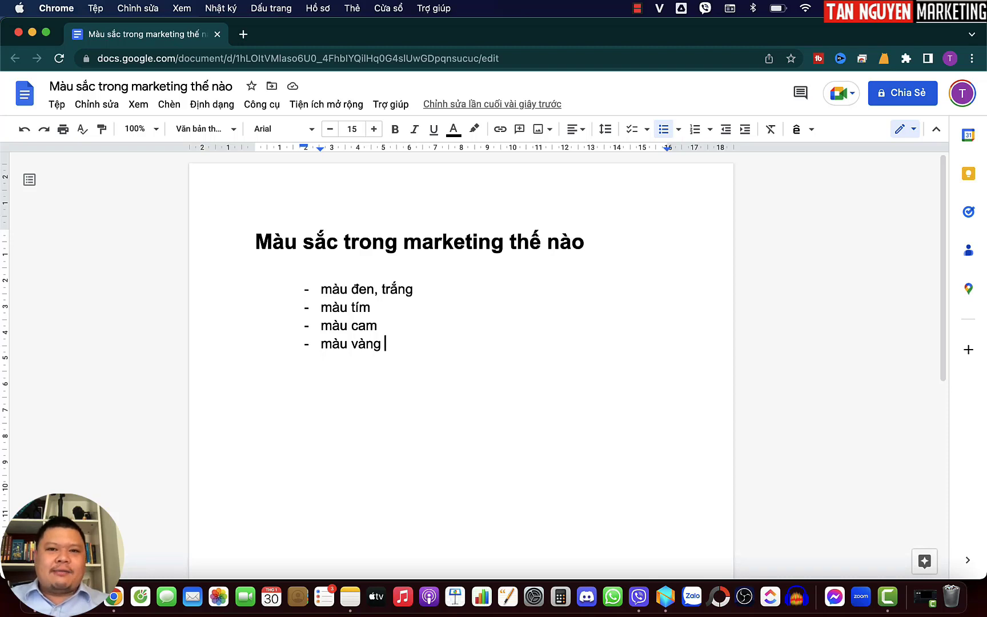
key(Return)
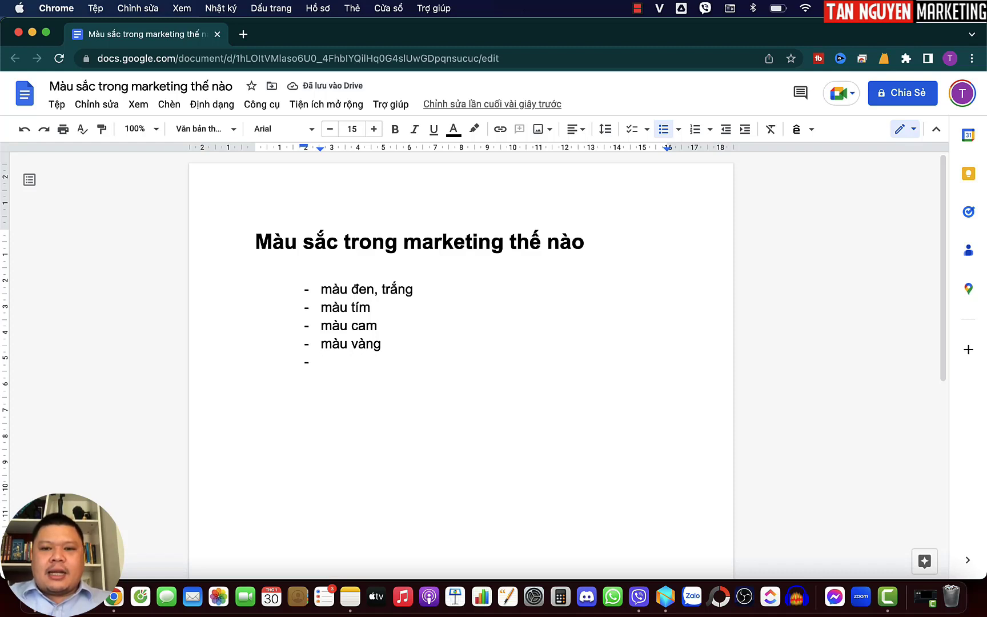
Step: Enter 'màu xanh lá' as the fifth color and start an empty bullet below it
text(màu x)
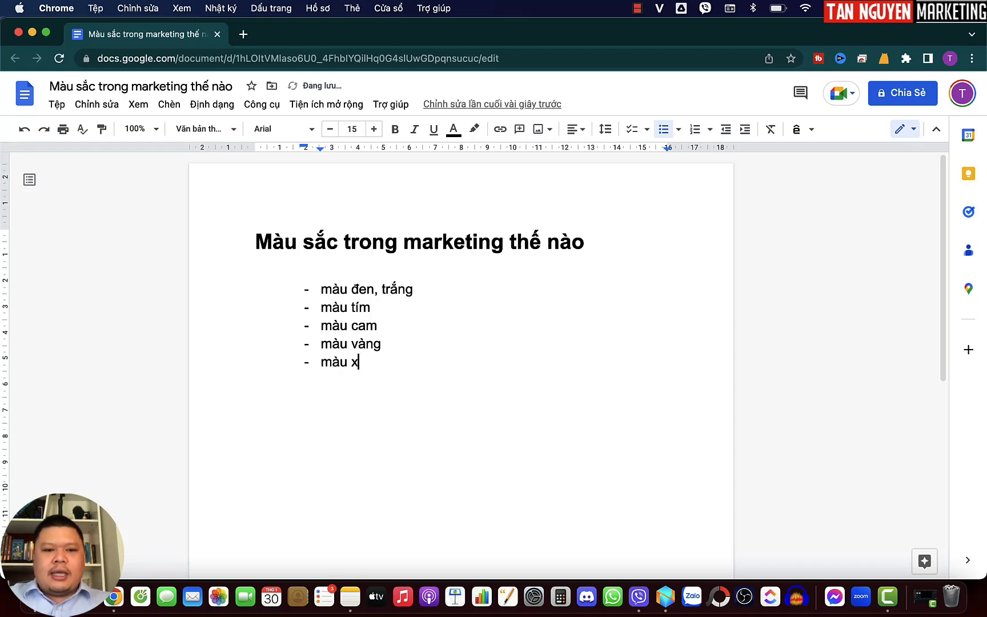
text(anh lá)
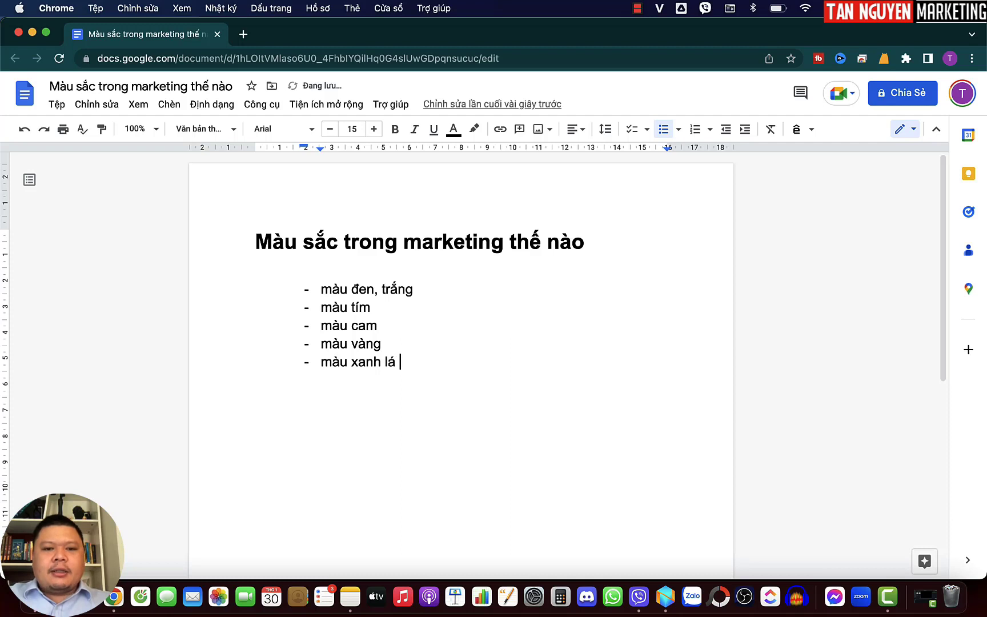
key(Return)
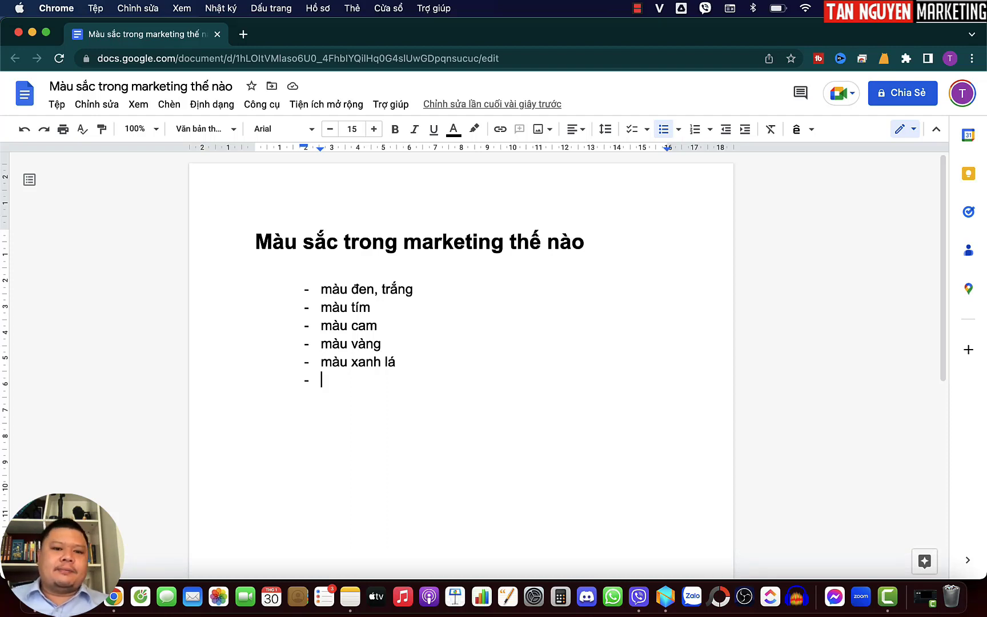
Step: Type 'màu xanh nước biển' as the sixth item, removing a stray letter along the way
text(m)
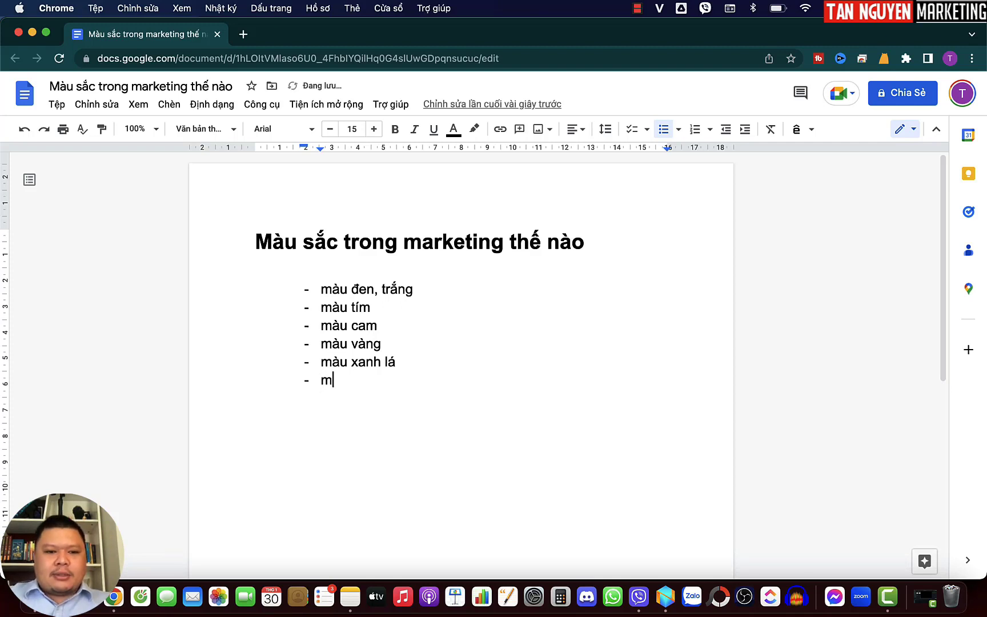
text(au xanh)
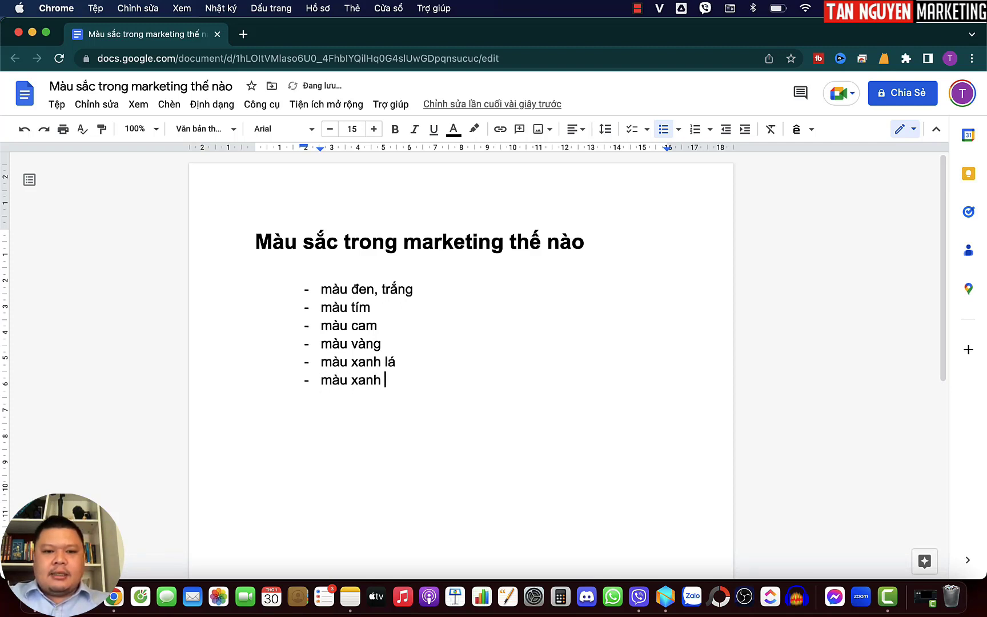
text( h)
key(BackSpace)
text(nươ)
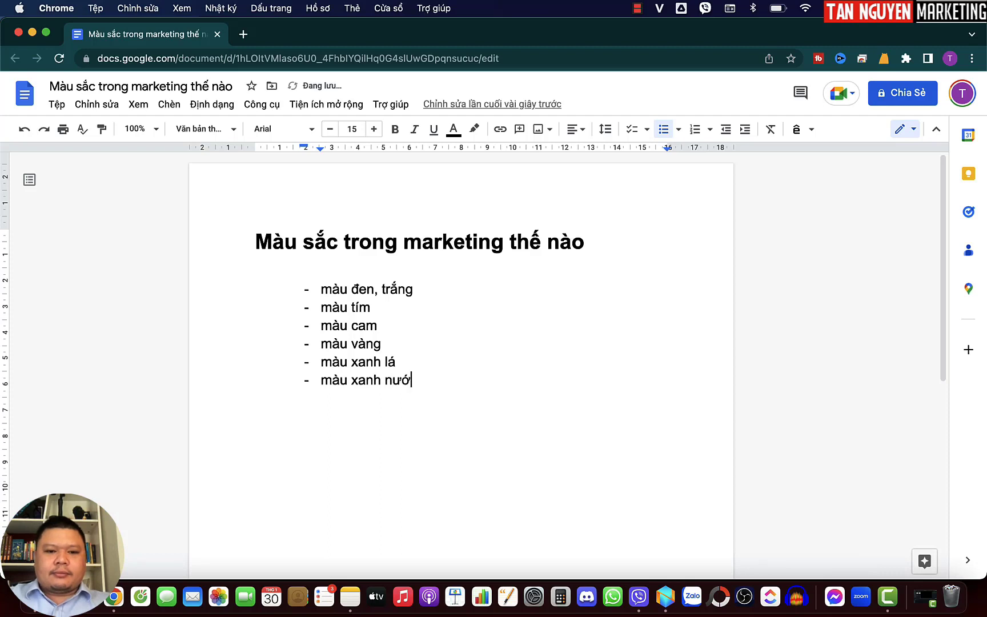
text(c biênr)
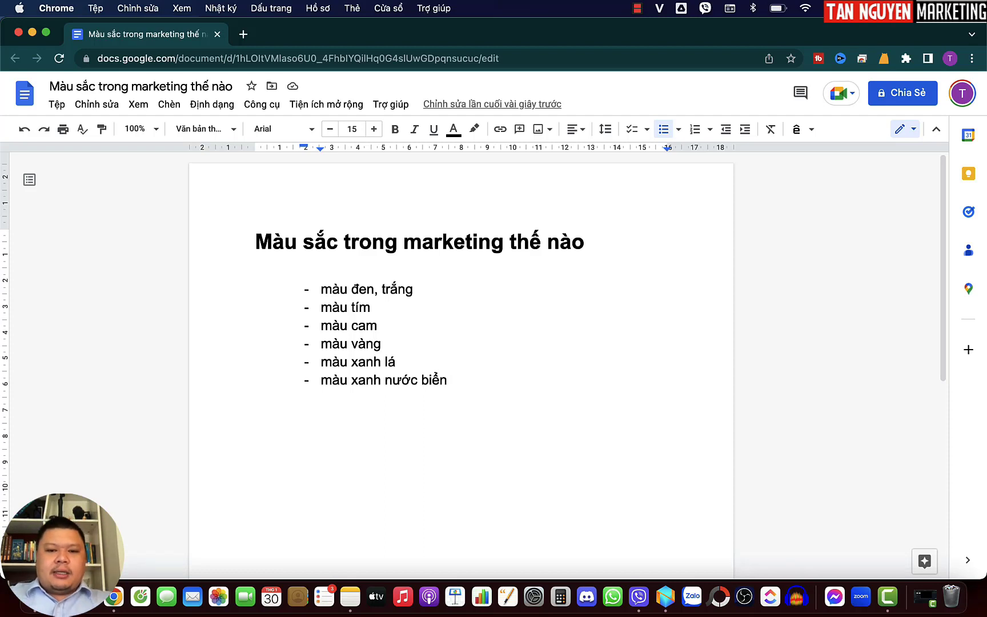
Step: Add 'màu đỏ' as the seventh dashed item below 'màu xanh nước biển'
key(Return)
text(màu đỏ)
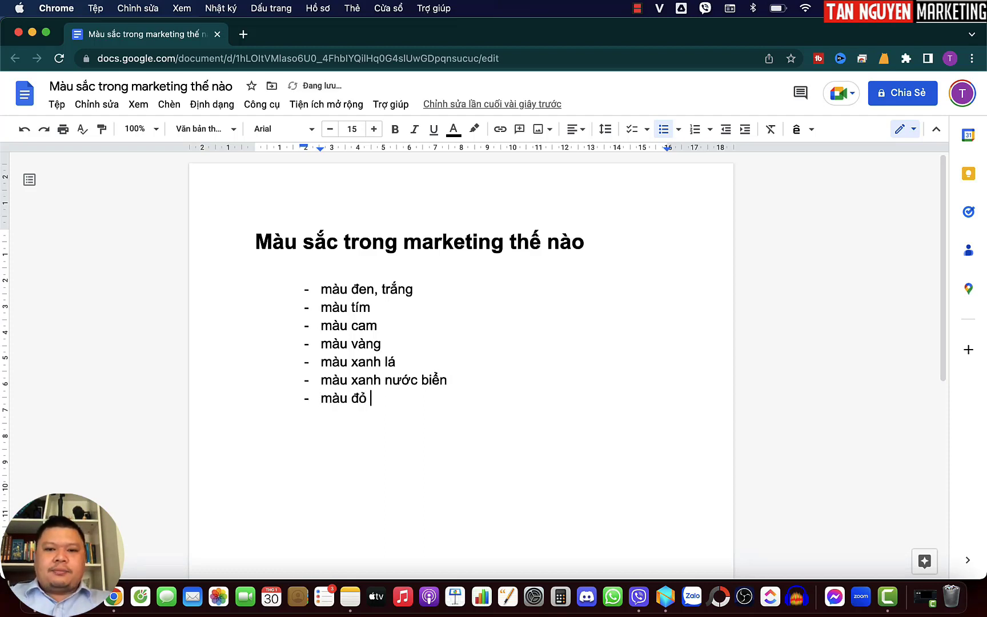